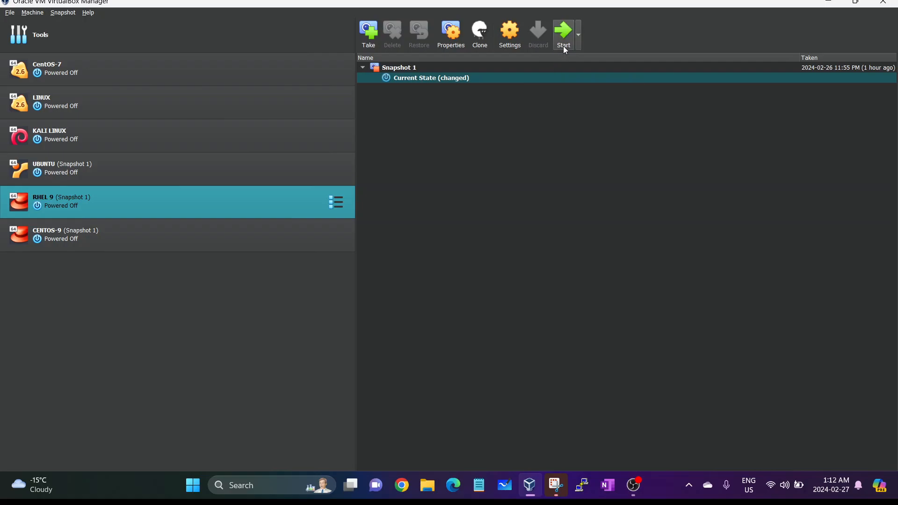
- Start the RHEL 9 virtual machine from the VirtualBox Manager toolbar
click(565, 45)
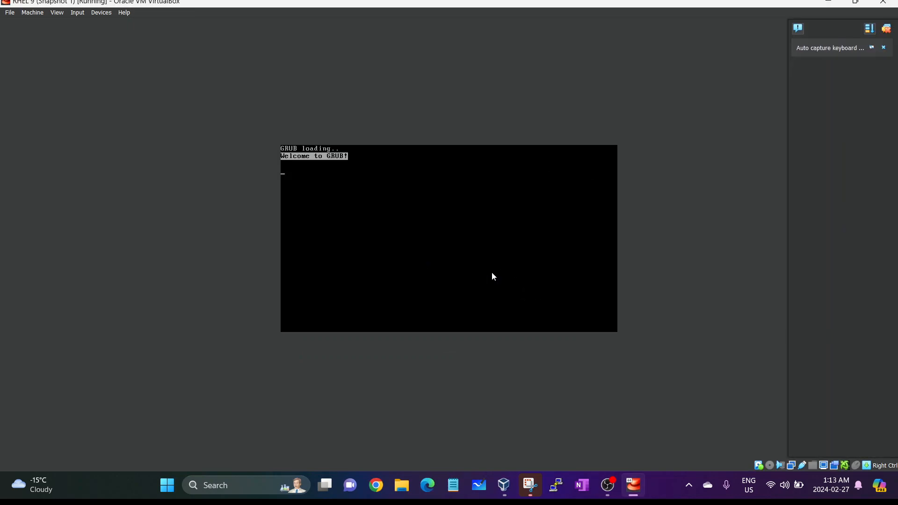
- Halt the GRUB countdown, let the VM capture input, and highlight the first RHEL entry
key(Down)
key(Up)
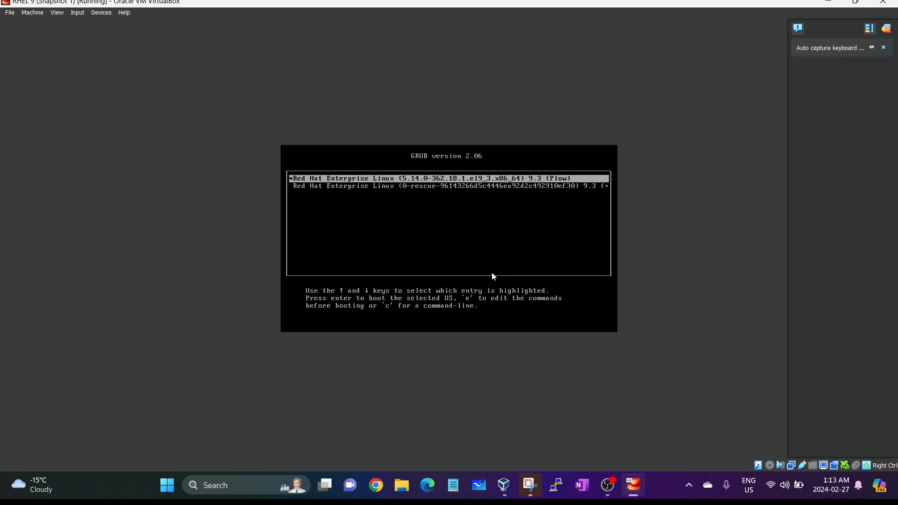
key(Down)
key(Up)
click(433, 157)
key(Down)
key(Up)
key(Down)
key(Up)
key(Down)
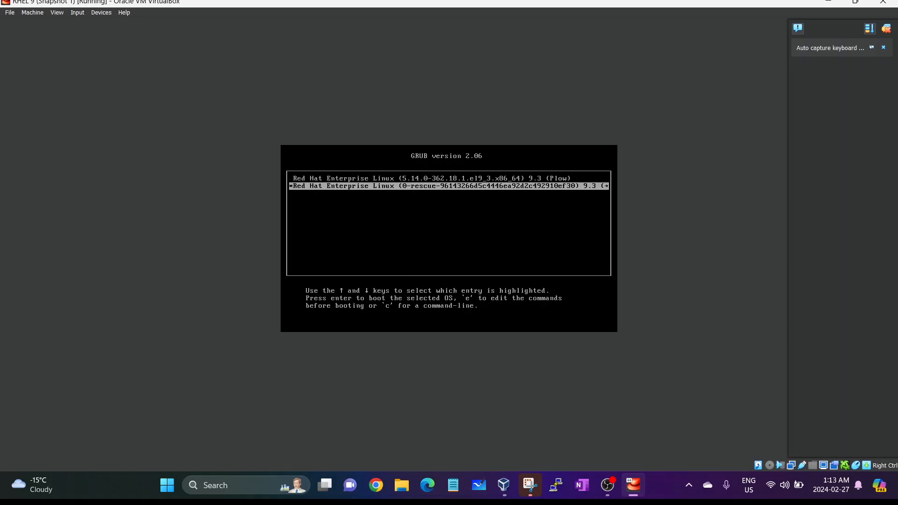
key(Up)
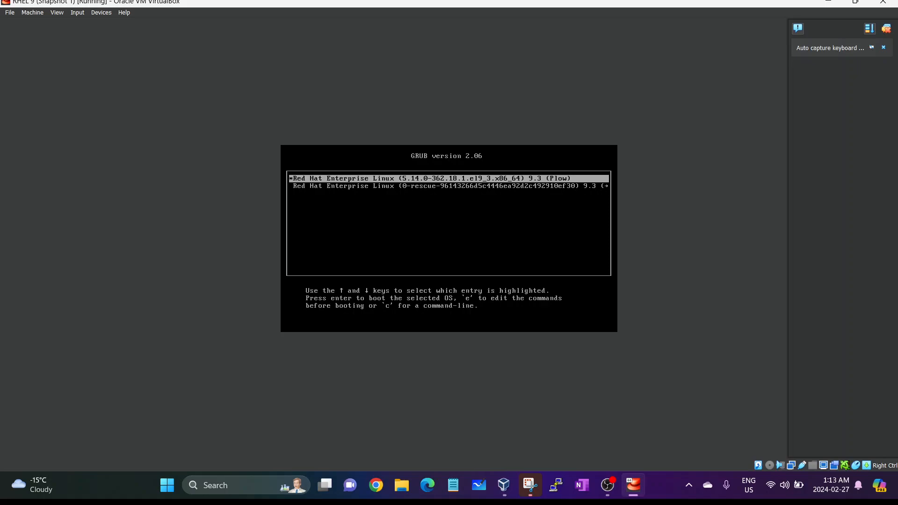
- Open the first RHEL kernel entry's boot commands in the GRUB editor
key(Down)
key(Up)
key(Down)
key(Up)
key(Down)
key(Up)
key(Down)
key(Up)
key(Down)
key(Up)
key(Down)
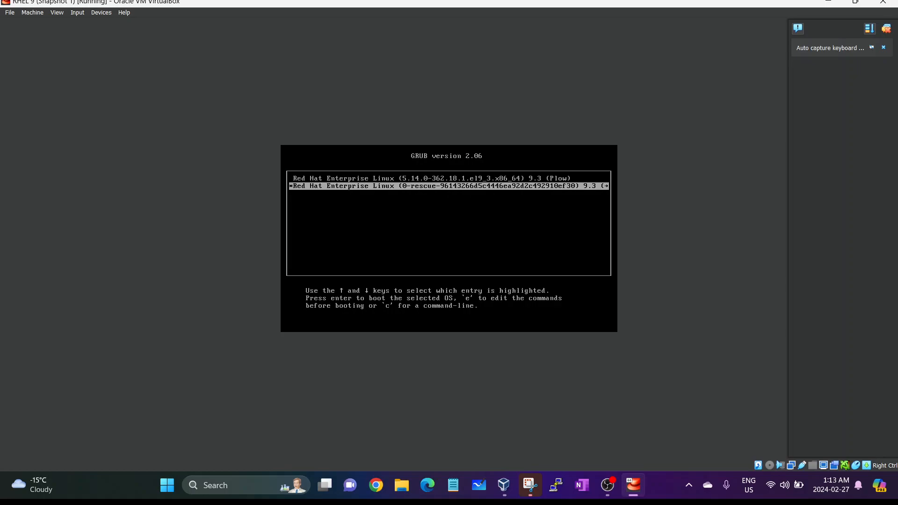
key(Up)
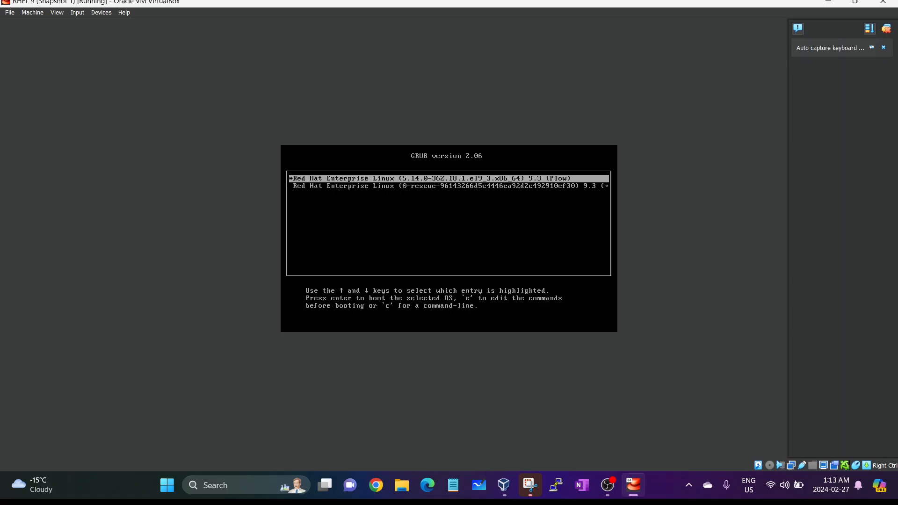
key(Down)
key(Up)
key(e)
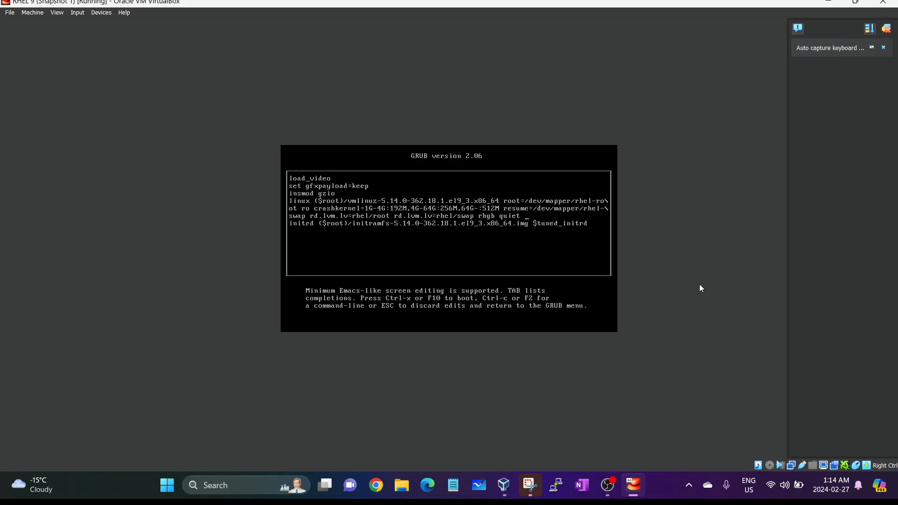
- Start appending rd.break after 'quiet' at the end of the linux kernel line
text(d.break)
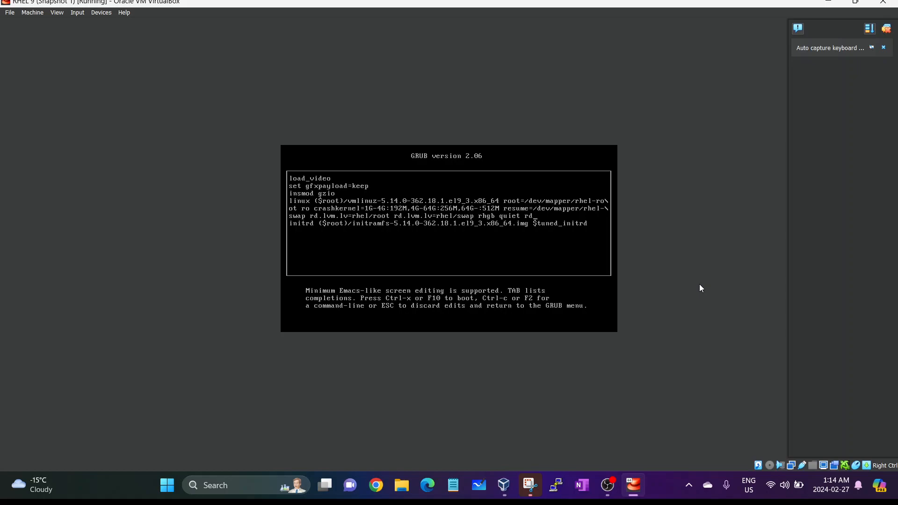
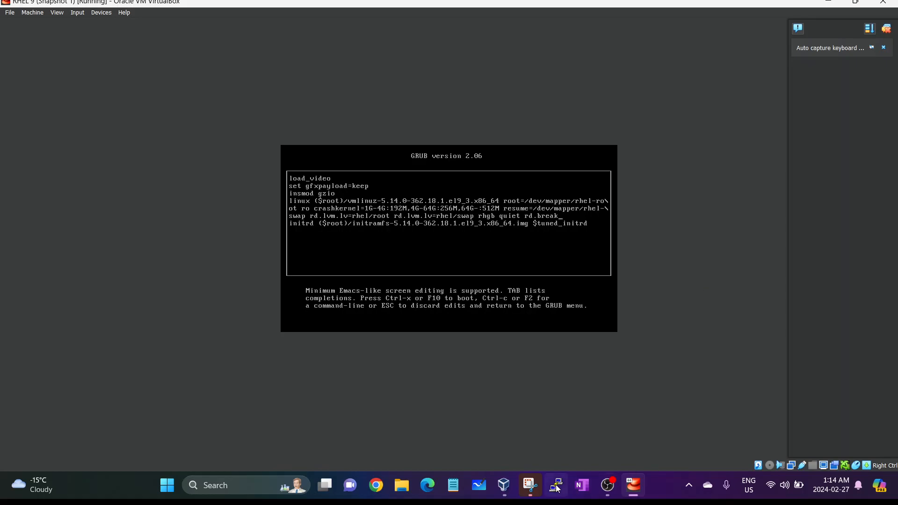
- Capture a Snipping Tool snip of the GRUB edit screen showing the rd.break line
click(533, 485)
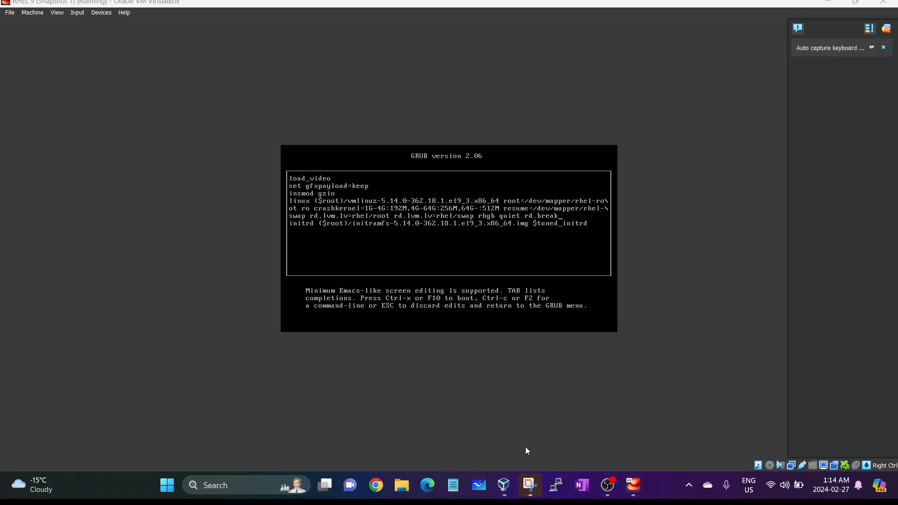
click(529, 485)
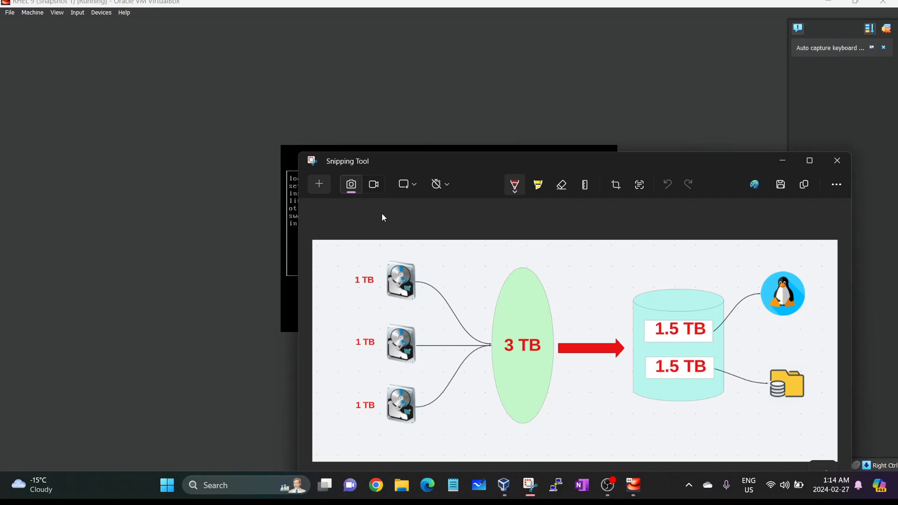
click(321, 184)
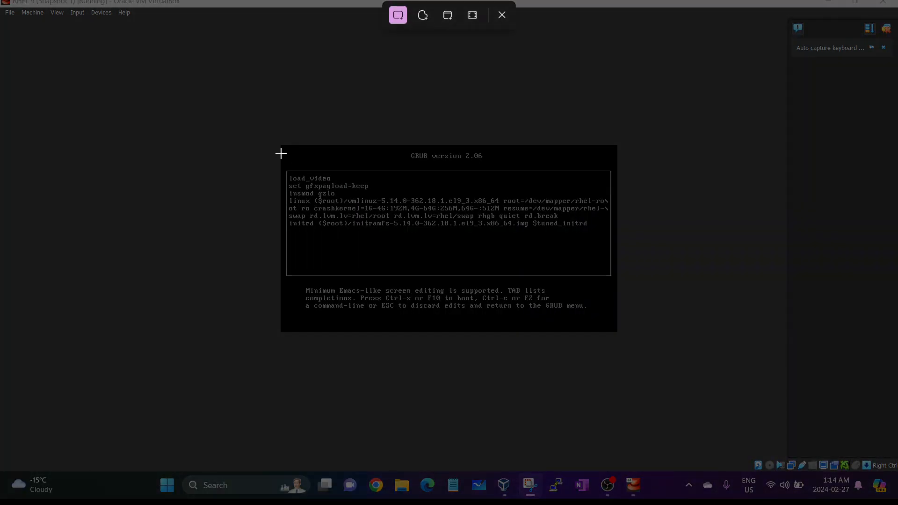
drag(280, 148, 622, 316)
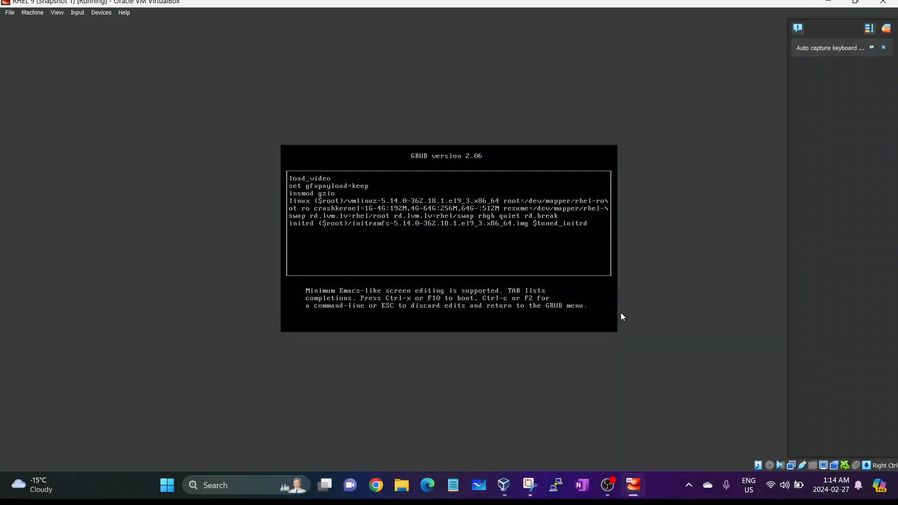
- Mark the kernel boot line in the snip with a red pen stroke, then return to the VM
click(530, 485)
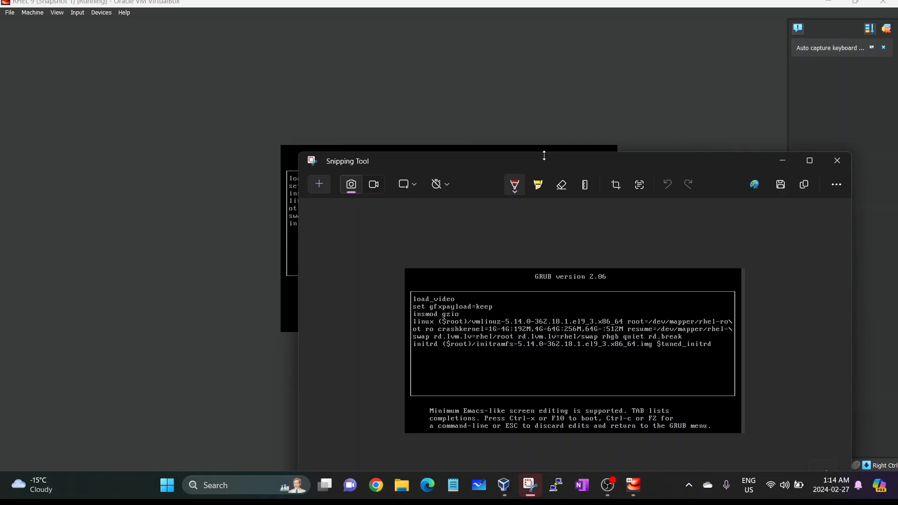
drag(545, 161, 486, 95)
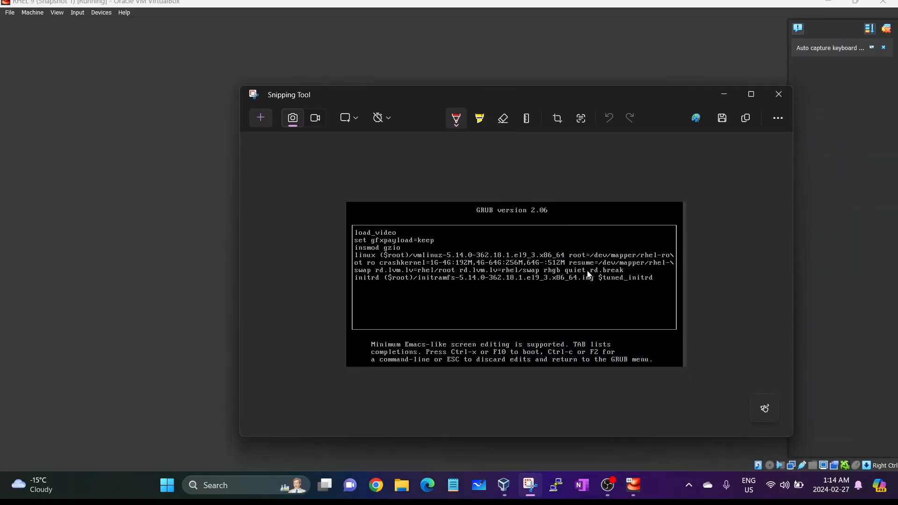
mouse_move(561, 265)
mouse_down()
mouse_move(571, 276)
mouse_move(623, 275)
mouse_up()
click(186, 236)
click(557, 217)
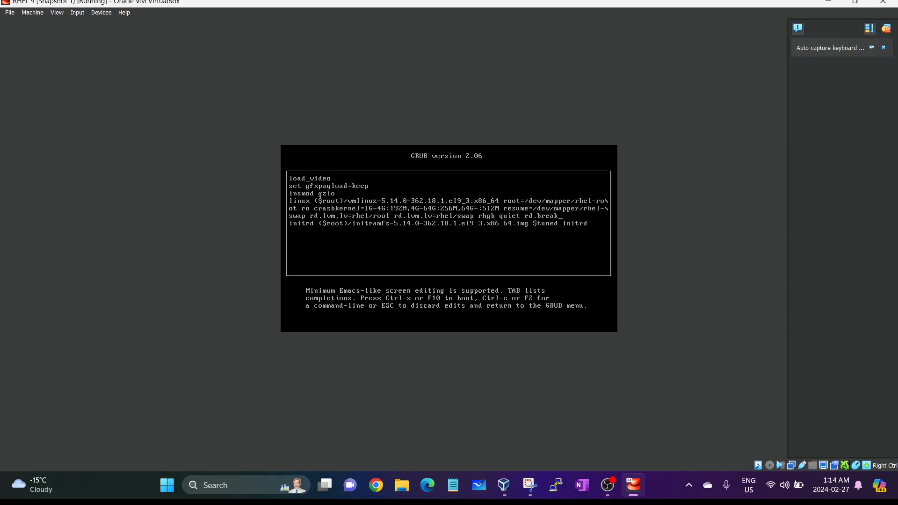
- Boot the GRUB entry edited with rd.break using Ctrl+X
key(ctrl+x)
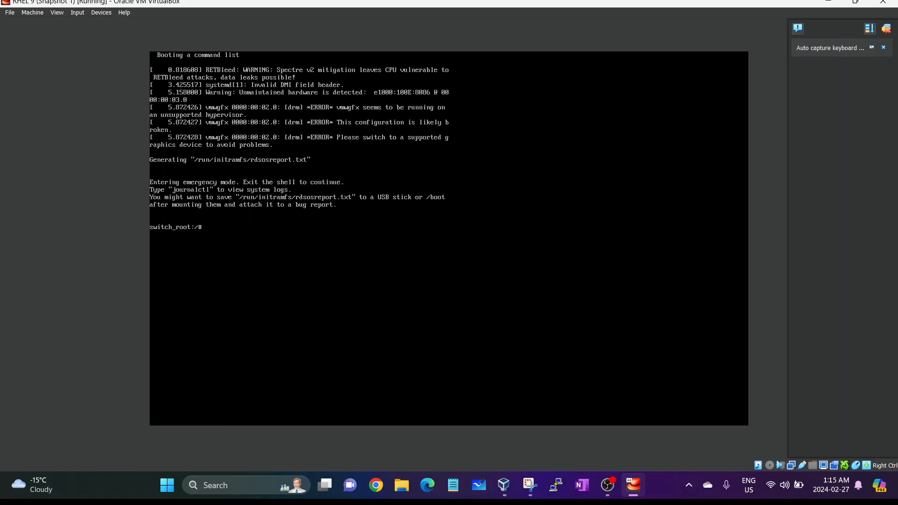
- At the switch_root prompt, enter mount -o remount,rw /sysroot without running it yet
key(Return)
key(Return)
text(mount -o)
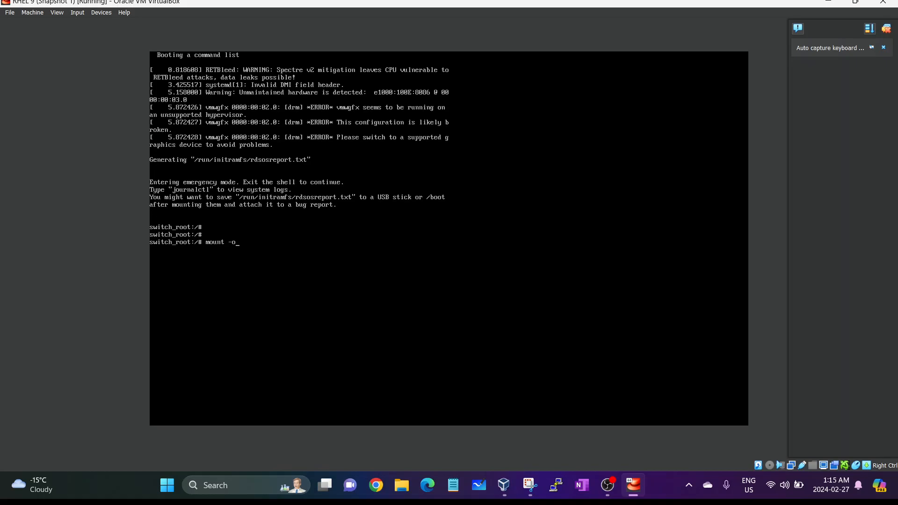
text( remount,rw /sysroot/)
- Write mount -o remount,rw /sysroot in a maximized Notepad note, then minimize Notepad
click(453, 486)
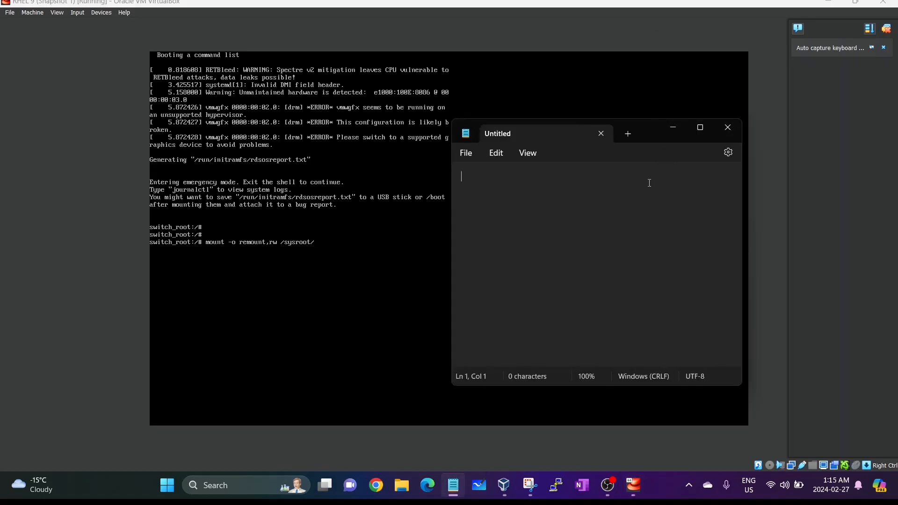
click(695, 127)
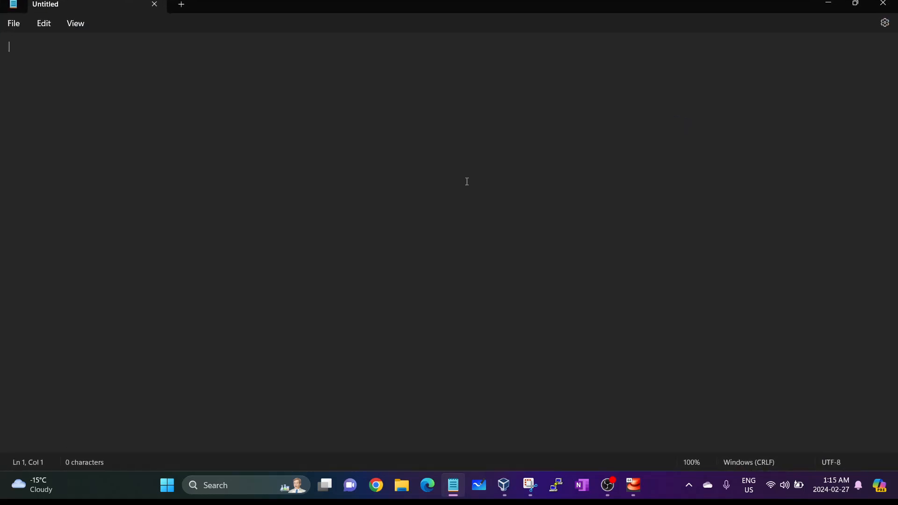
text(mount -o remp)
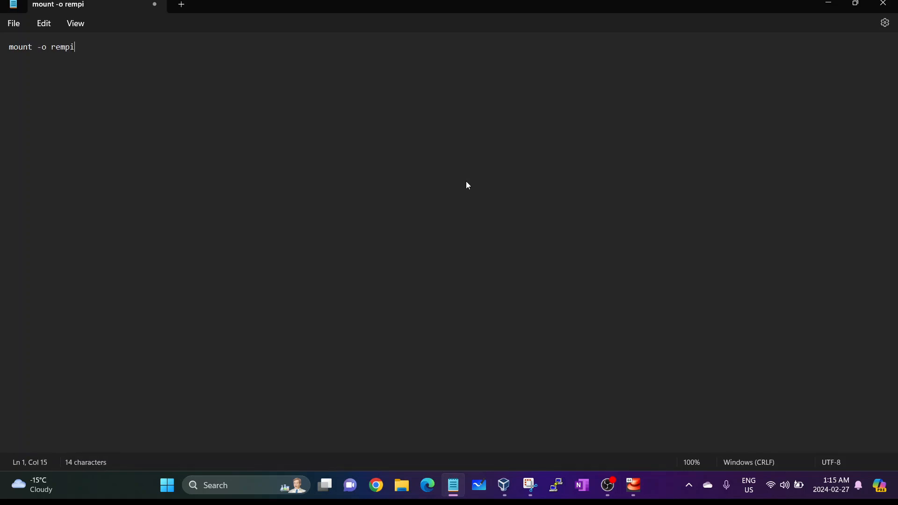
key(BackSpace)
text(ount,rw /sysroot)
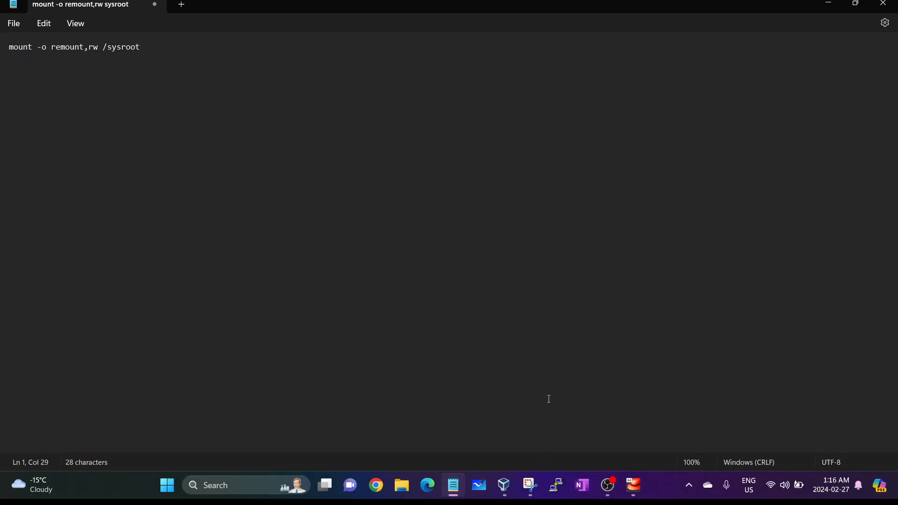
click(833, 2)
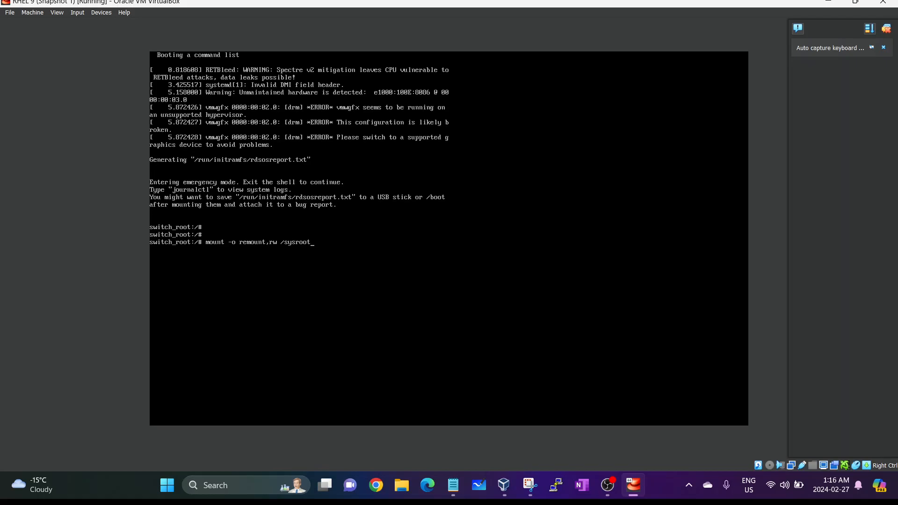
- Run the /sysroot read-write remount and enter chroot /sysroot at the next prompt
key(Return)
text(chroot /sysroot)
- Add chroot /sysroot to the Notepad note below the mount command
key(alt+Tab)
key(Return)
key(Return)
text(chroot)
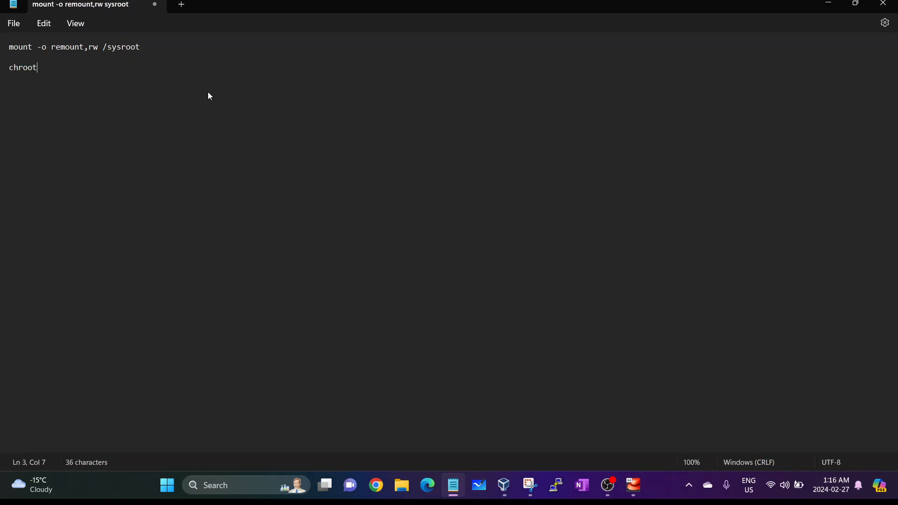
text( /sysroot)
- In the VM, run chroot /sysroot and start passwd root
click(632, 486)
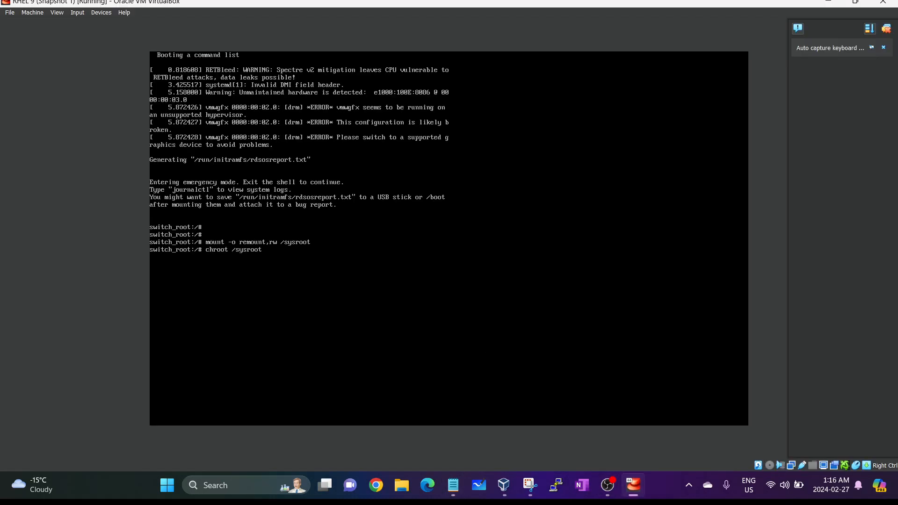
key(Return)
key(Return)
text(passwd root)
key(Return)
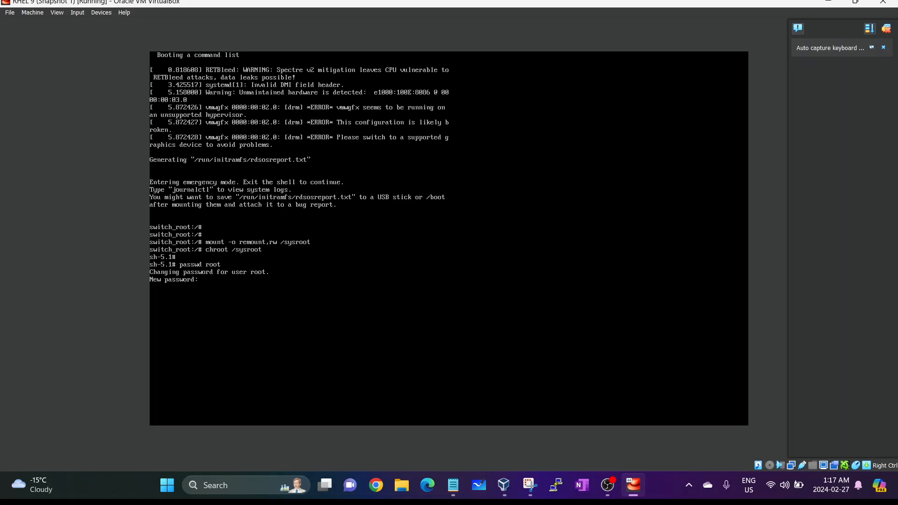
- Confirm the new root password, enter touch /.autorelabel, and release input back to Notepad
key(Return)
key(Return)
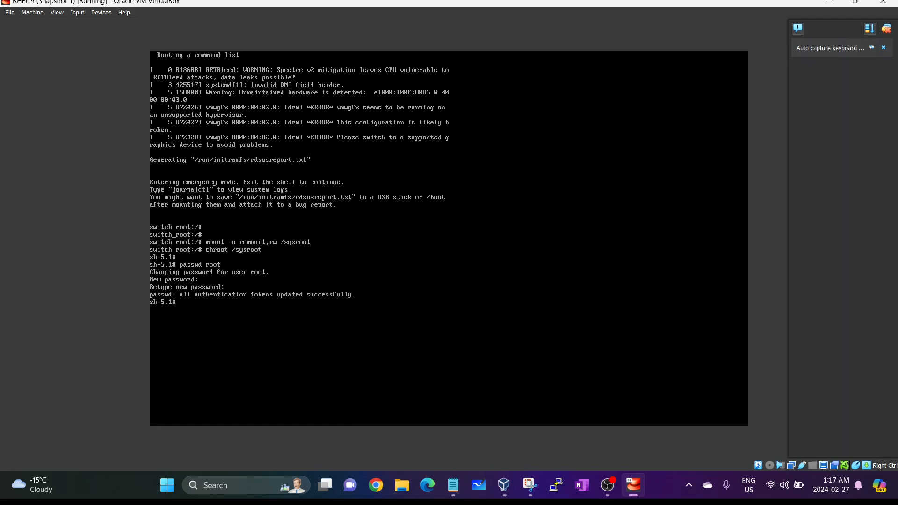
key(Return)
key(Return)
text(touch /.autorelabel)
key(Control_R)
key(alt+Tab)
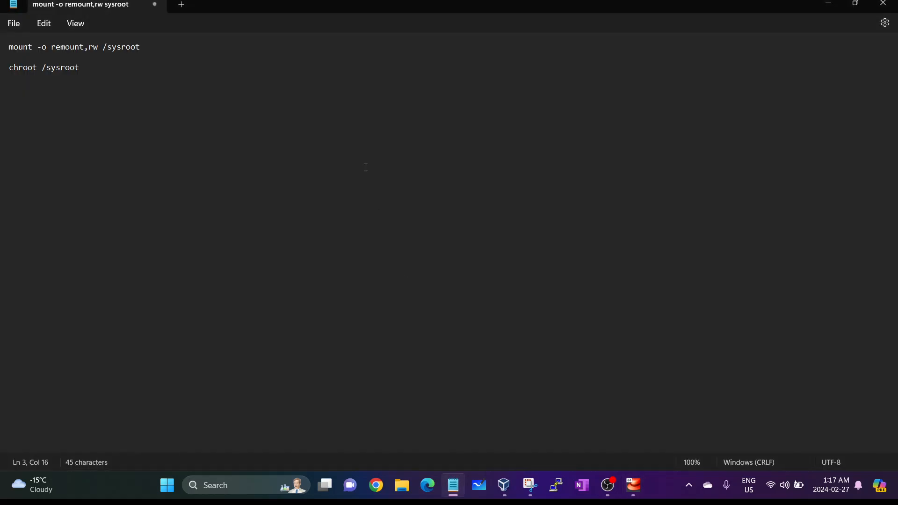
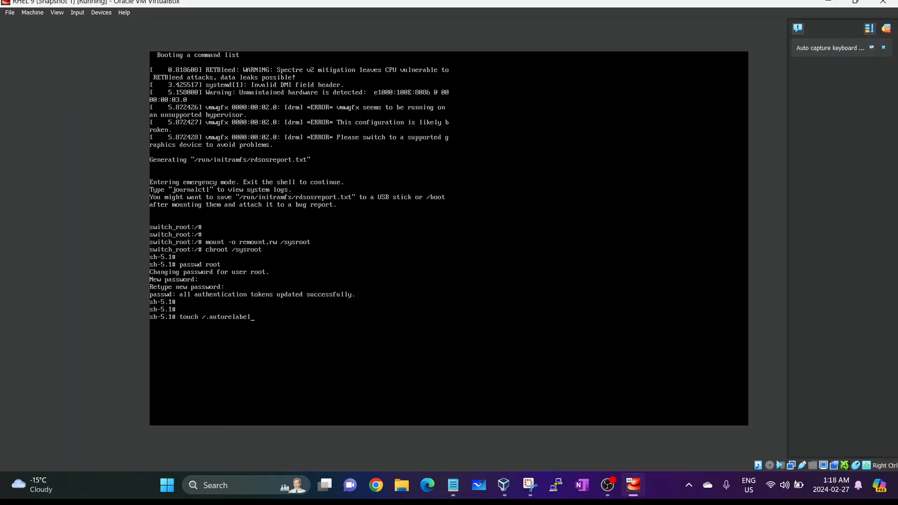
- Run touch /.autorelabel, then exit the chroot and emergency shells so the SELinux relabel starts
key(Return)
text(exit)
key(Return)
text(exit)
key(Return)
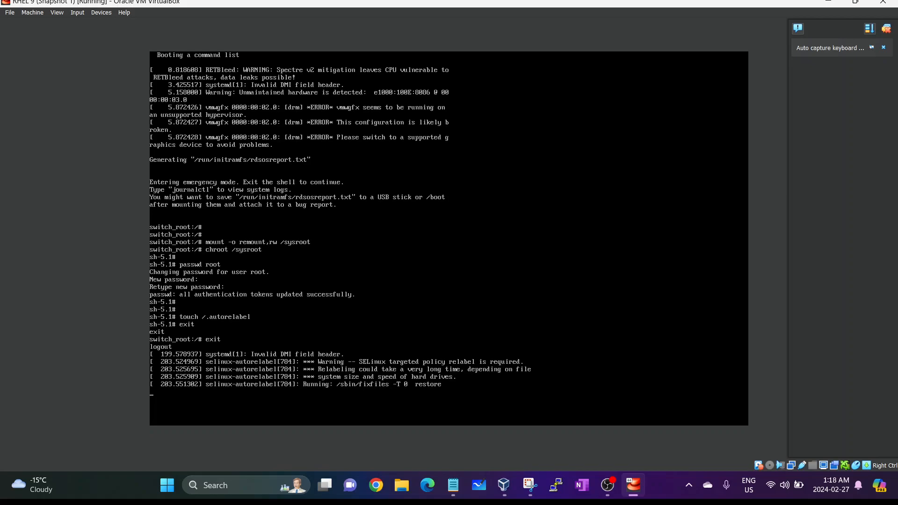
- Bring Notepad up as a restored window on the right, stretched to the screen edge beside the VM
key(alt+Tab)
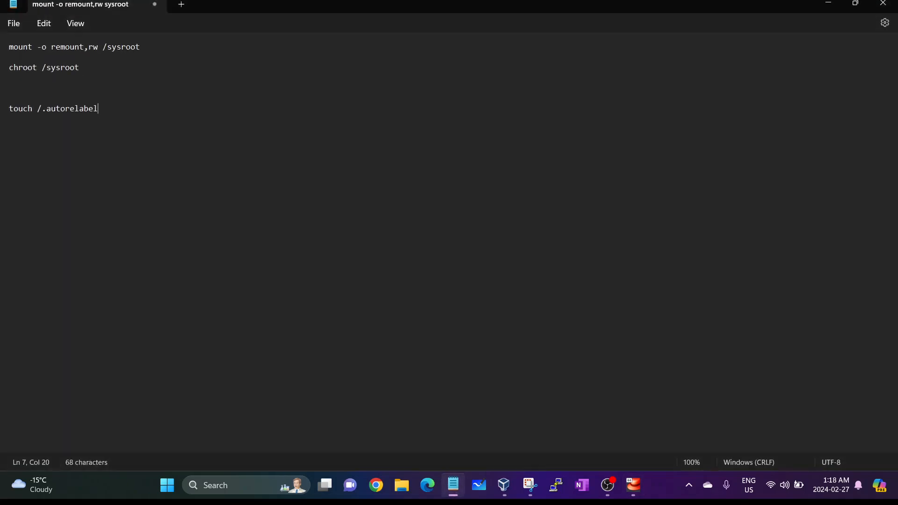
drag(335, 2, 689, 91)
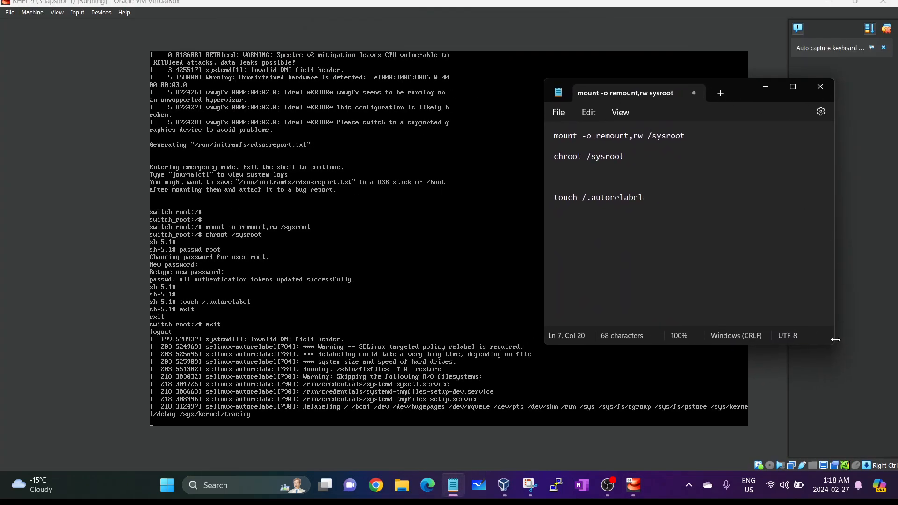
drag(834, 345, 893, 445)
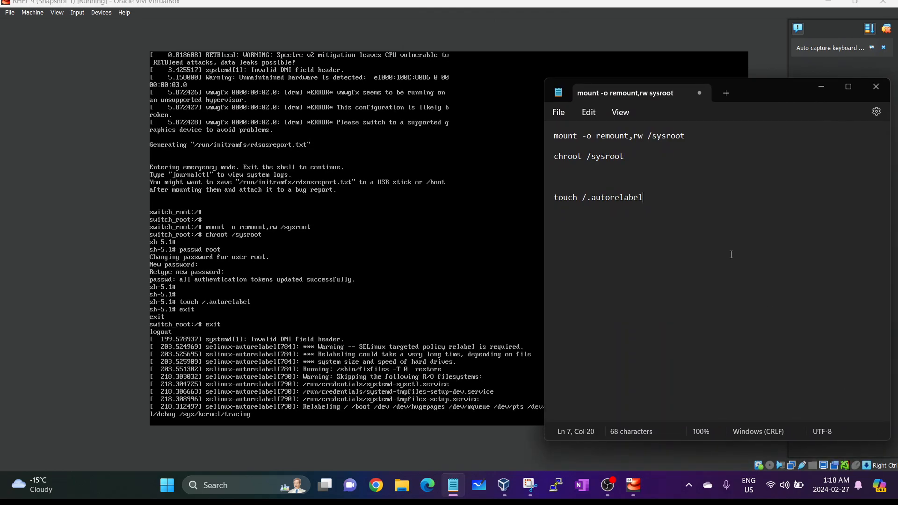
- Replace the old notes with 'Step 1: Grub menu stop press e' and a 'Step 2: quiet rd.brek' line
key(ctrl+a)
text(Step)
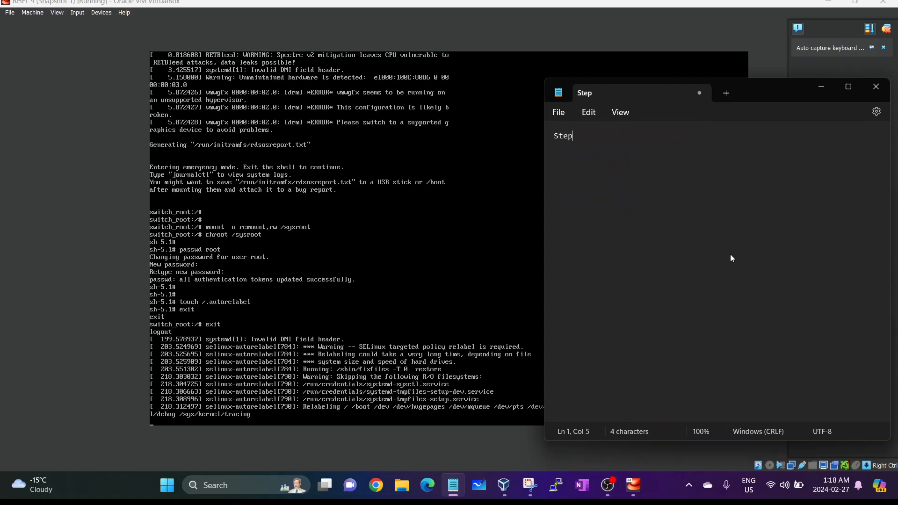
text( 1: Grub menu stop )
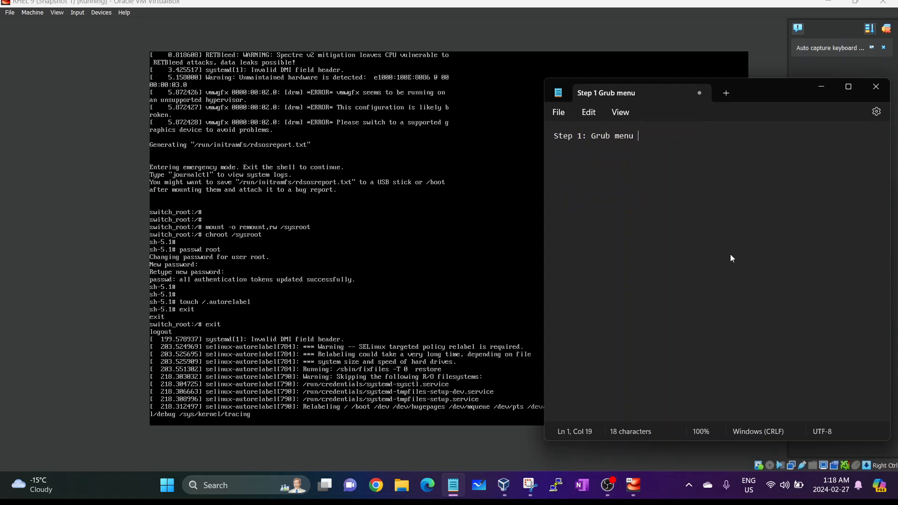
text(press e)
key(Return)
key(Return)
- Complete the Step 2 line so it reads 'Step 2: quiet rd.brek presss cntrl + X'
text(Step 2)
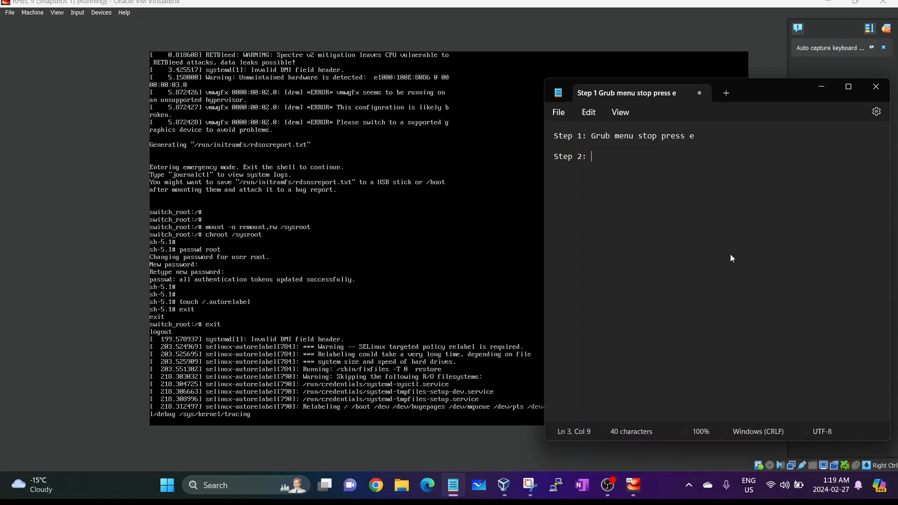
text(: quiet)
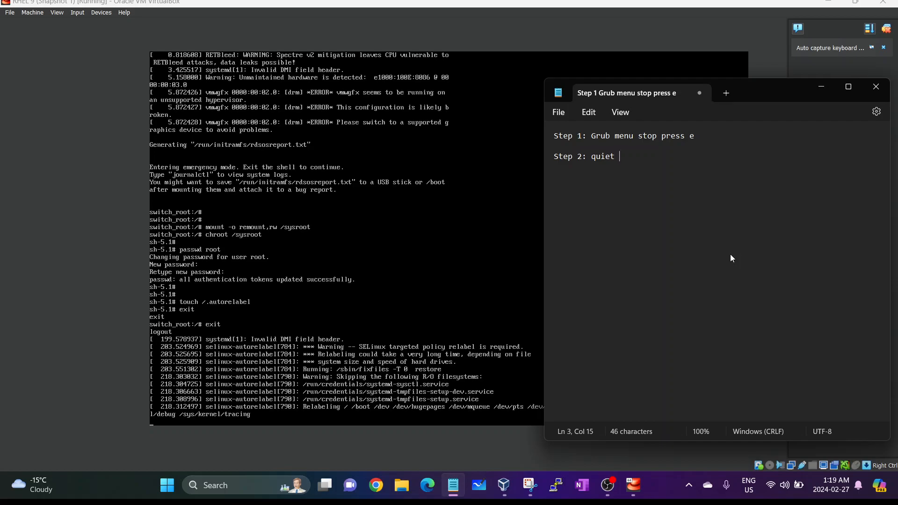
- Replace the old notes with 'Step 1: Grub menu stop press e' and a 'Step 2: quiet rd.brek' line
- Complete the Step 2 line so it reads 'Step 2: quiet rd.brek presss cntrl + X'
text( rd.brek)
key(BackSpace)
text(k presss cntrl + X)
- Start a new 'Step 3:' line below Step 2
key(Return)
key(Return)
text(Stepr)
key(BackSpace)
text(3: mount -o remount,rw /sysroot)
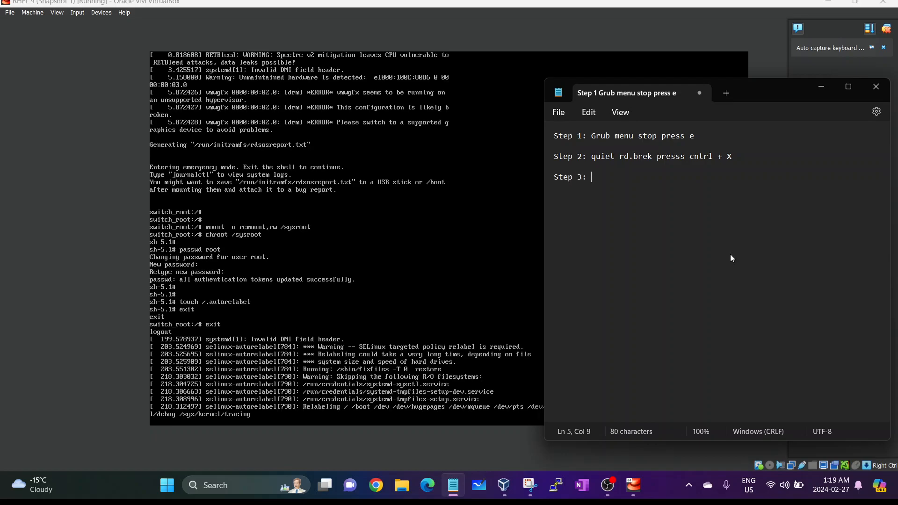
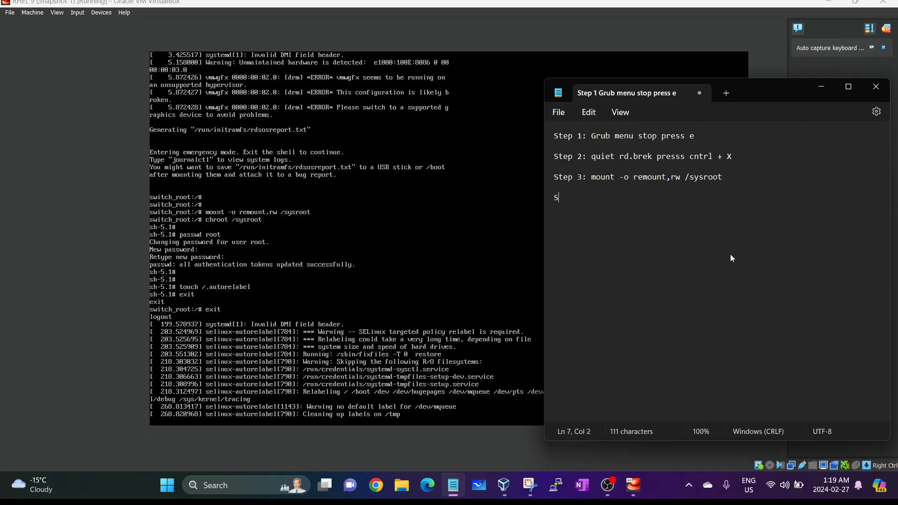
- Add the lines 'Step 4: chroot /sysroot' and 'Step 5: passwd root'
text(4: chroot )
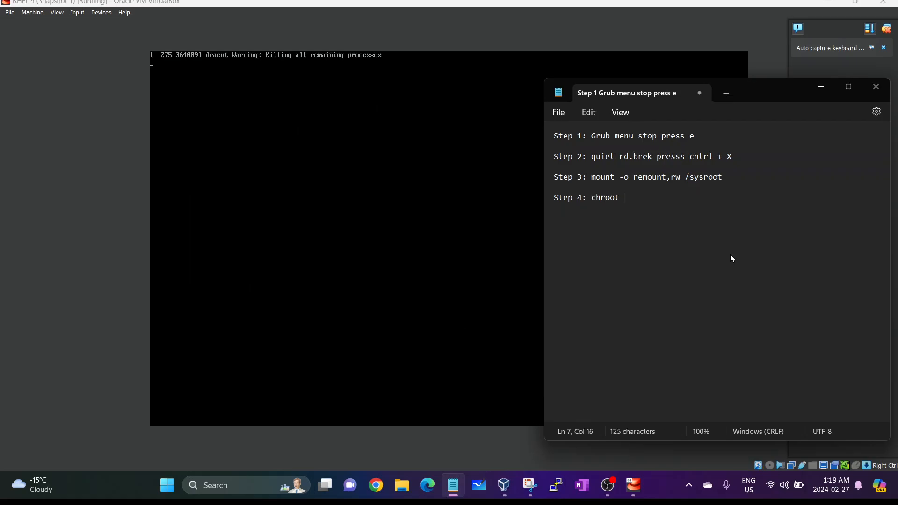
text(/sysroot)
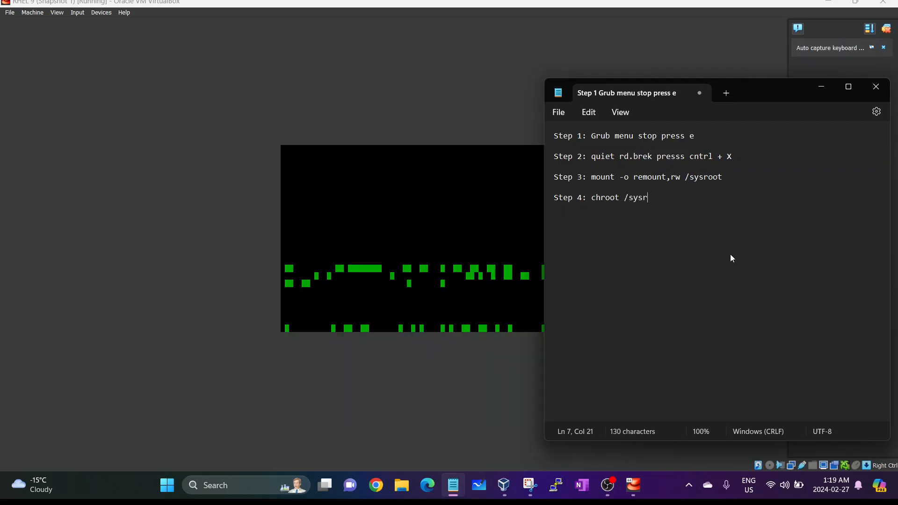
key(Return)
key(Return)
text(Step 4)
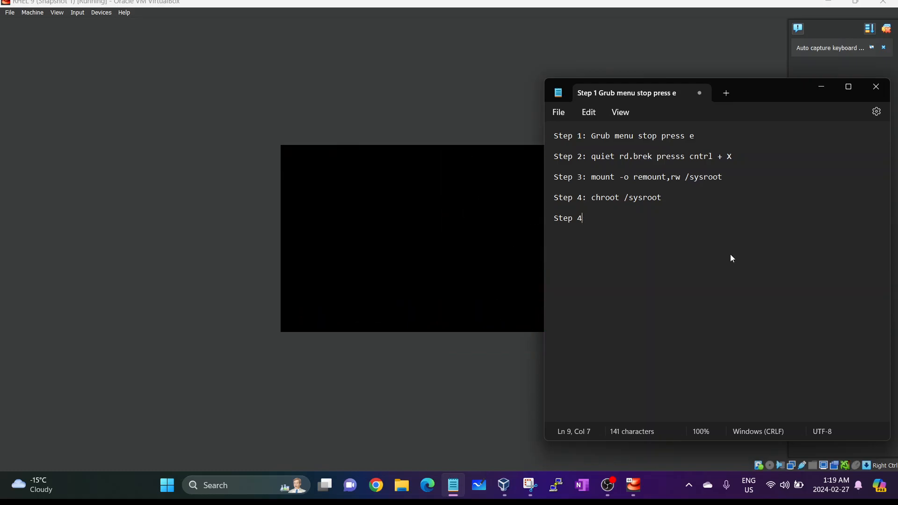
key(BackSpace)
text(5: passwd root)
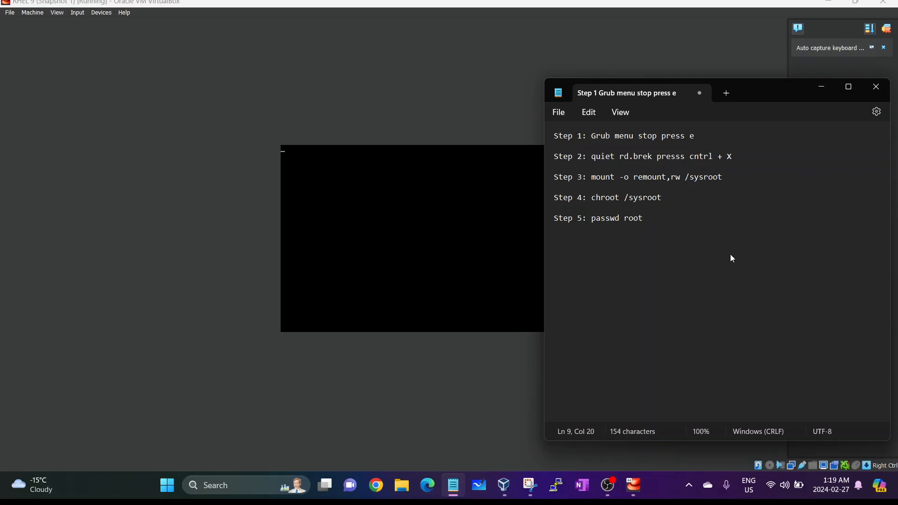
- Add 'Step 6: touch /.autorelabel', 'Step 7: exit' and 'Step 8: exit' lines, ending with a new line
key(Return)
key(Return)
text(S)
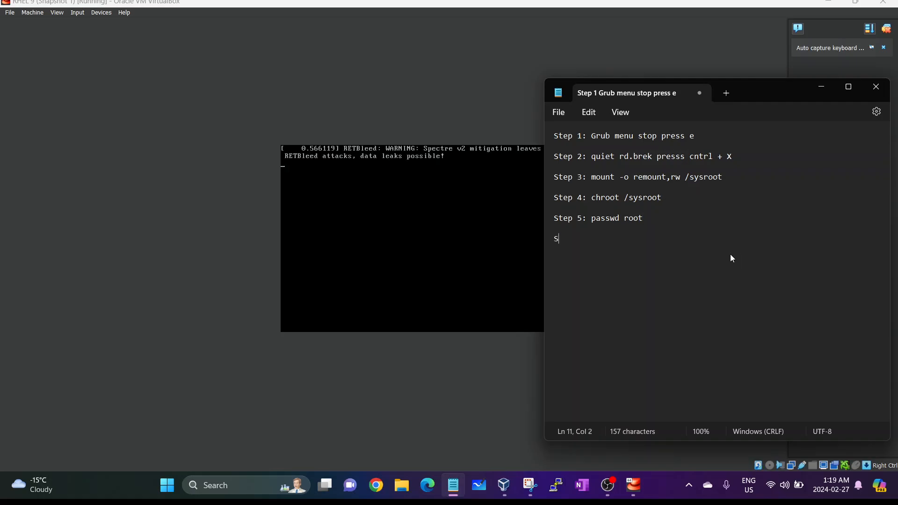
text(tep 6)
key(BackSpace)
text(6)
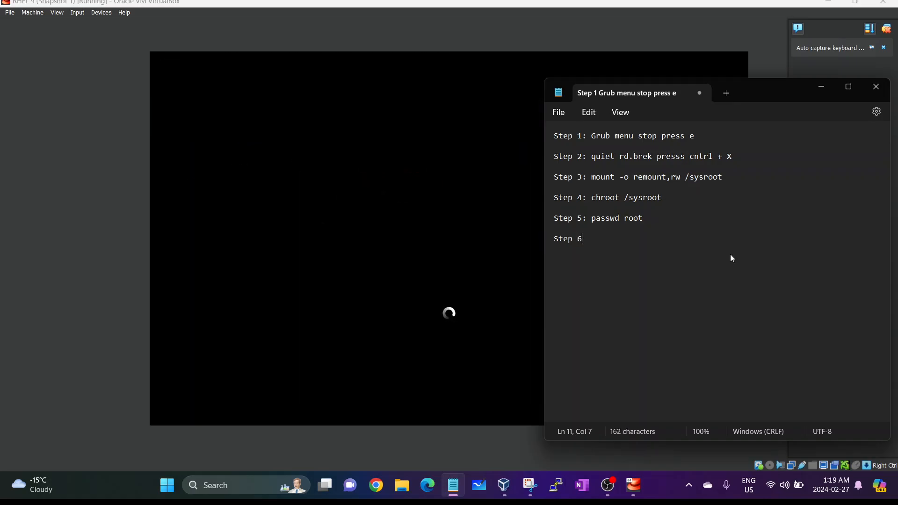
text(: touch /.autorelabel)
key(Return)
key(Return)
text(Stpe)
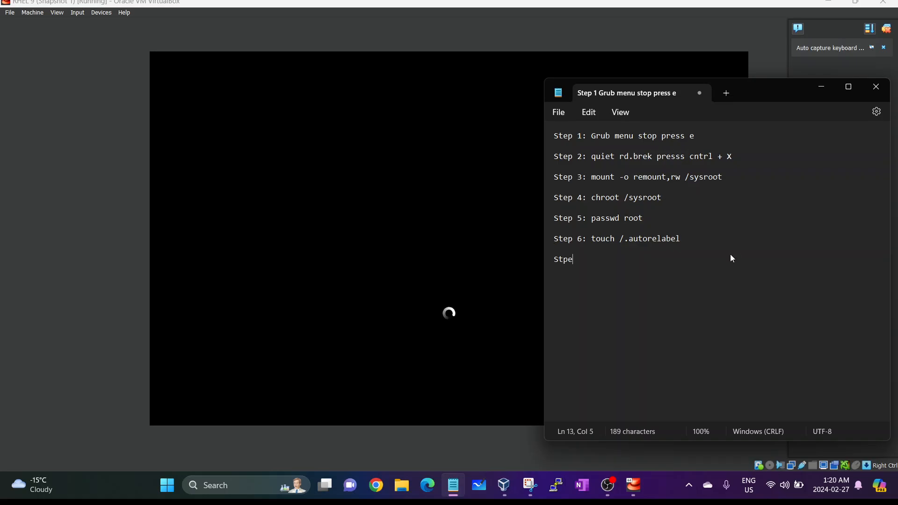
key(BackSpace)
text(ep 7: exit)
key(Return)
key(Return)
text(Step )
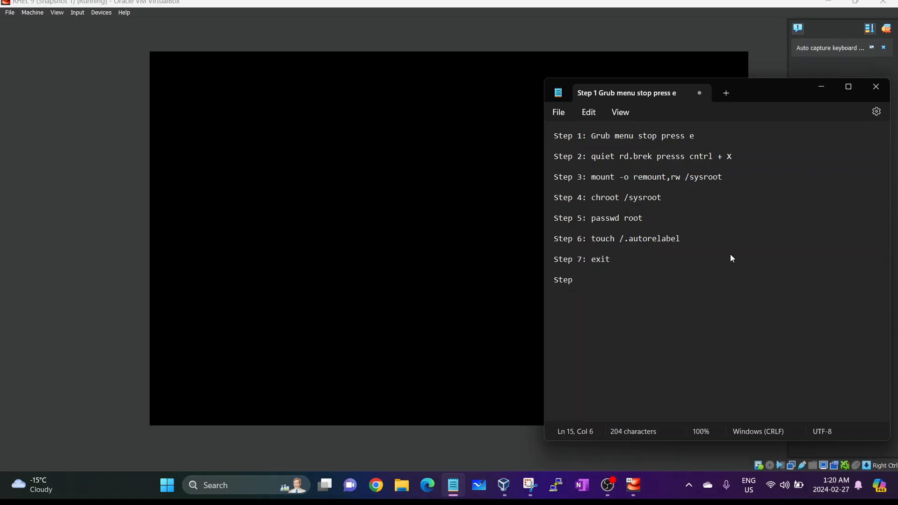
text(8: exit)
key(Return)
- Bring the RHEL 9 VirtualBox window in front of Notepad to see its login screen
click(751, 22)
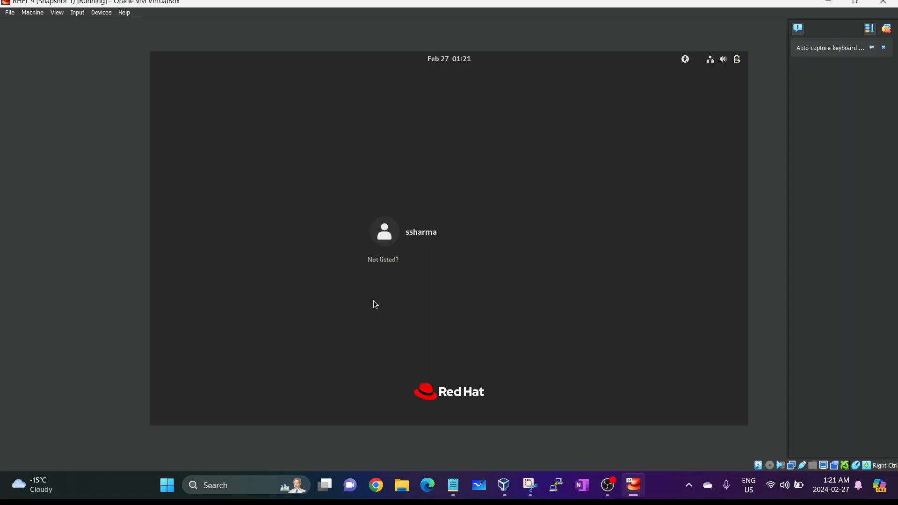
- Log in via 'Not listed?' as root with the new root password, re-entering it once
click(378, 262)
text(root)
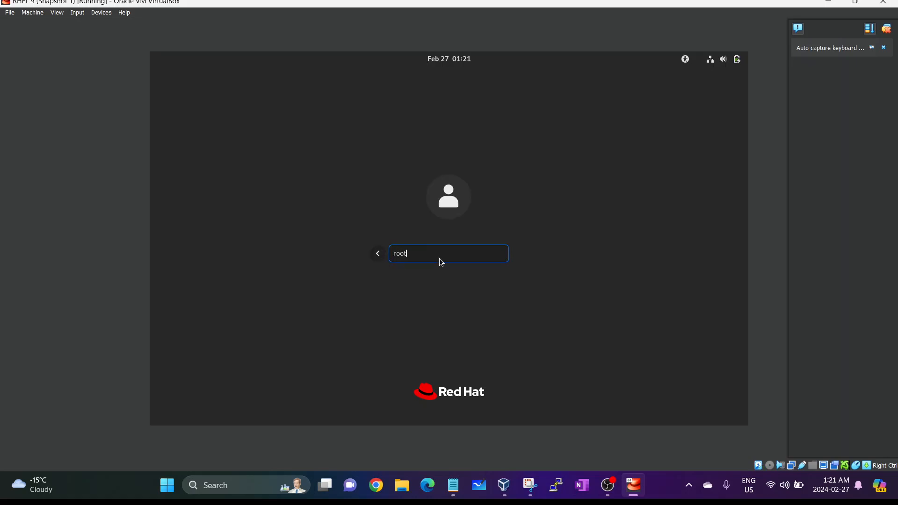
key(Return)
text(********)
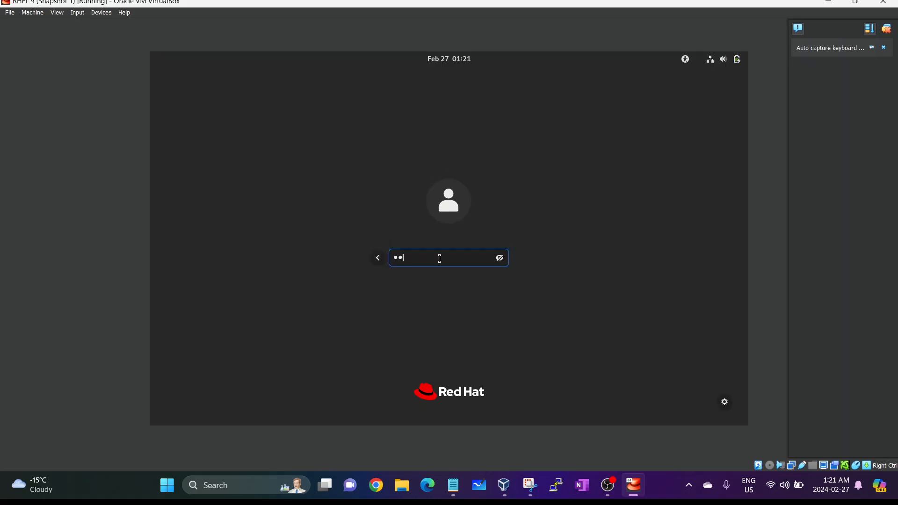
text(****)
key(Return)
text(•••••••••••)
key(Return)
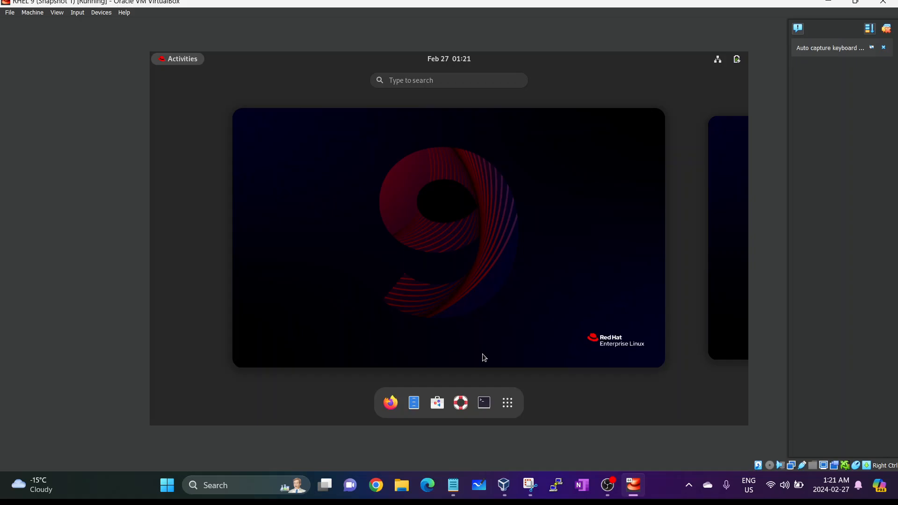
click(607, 485)
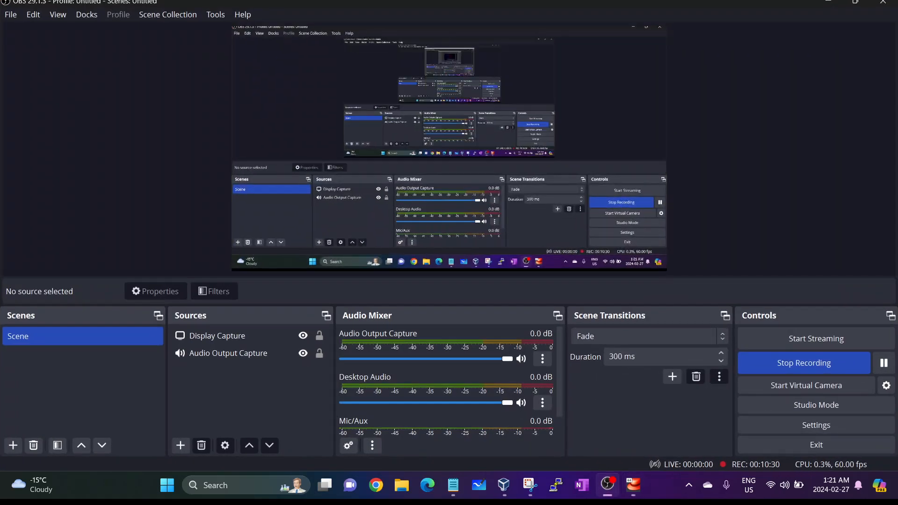